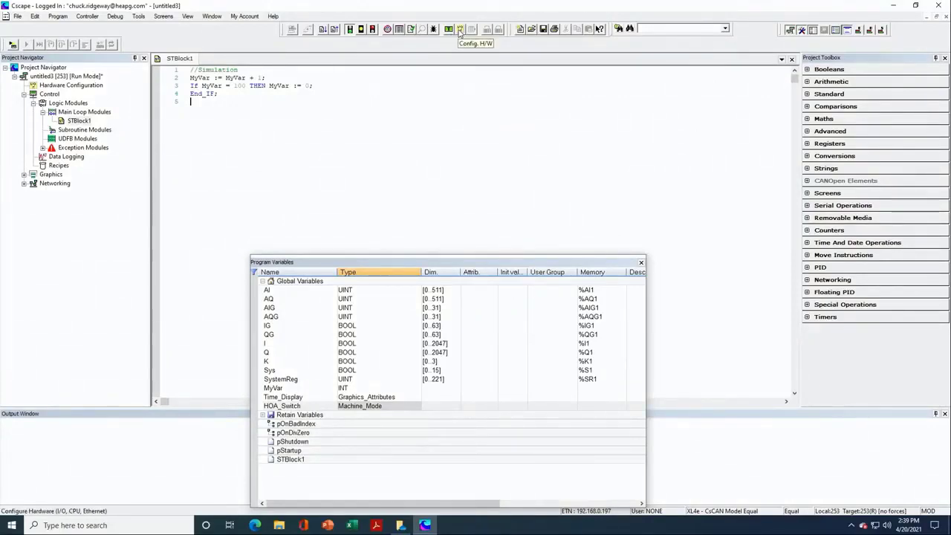
{"action": "left_click", "coordinate": [459, 30]}
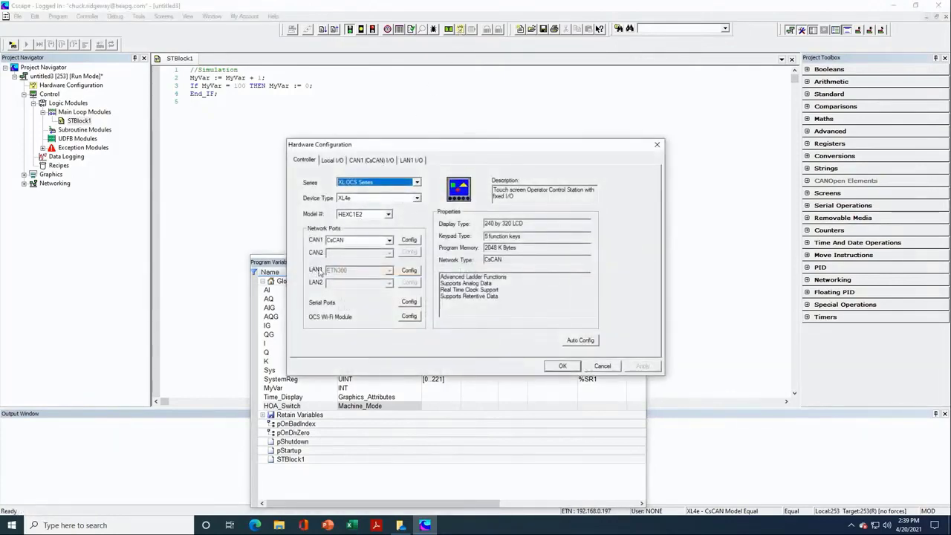
{"action": "left_click", "coordinate": [409, 269]}
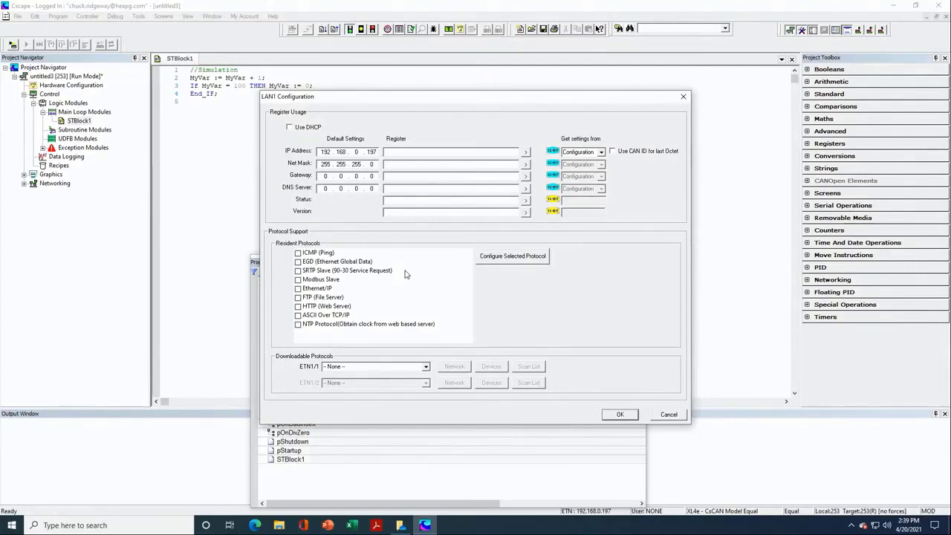
{"action": "left_click", "coordinate": [298, 280]}
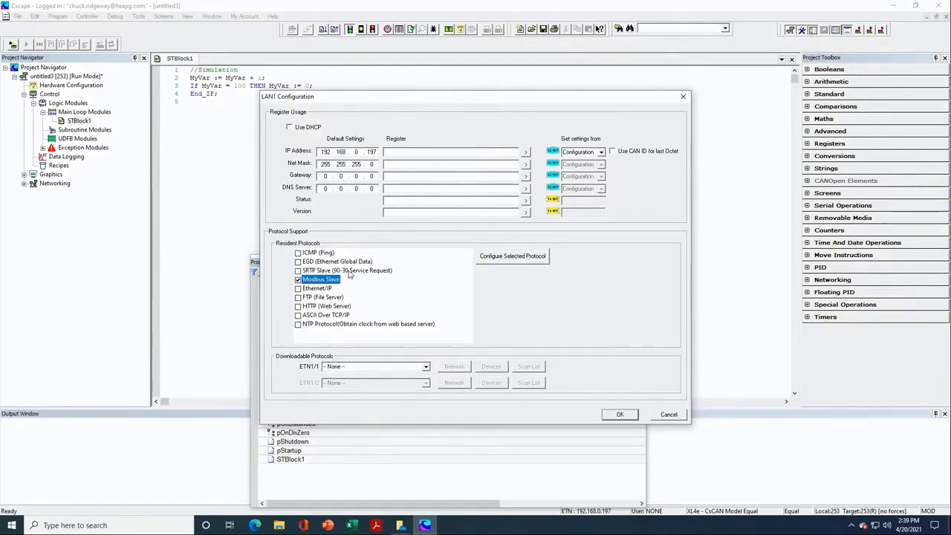
{"action": "left_click", "coordinate": [500, 257]}
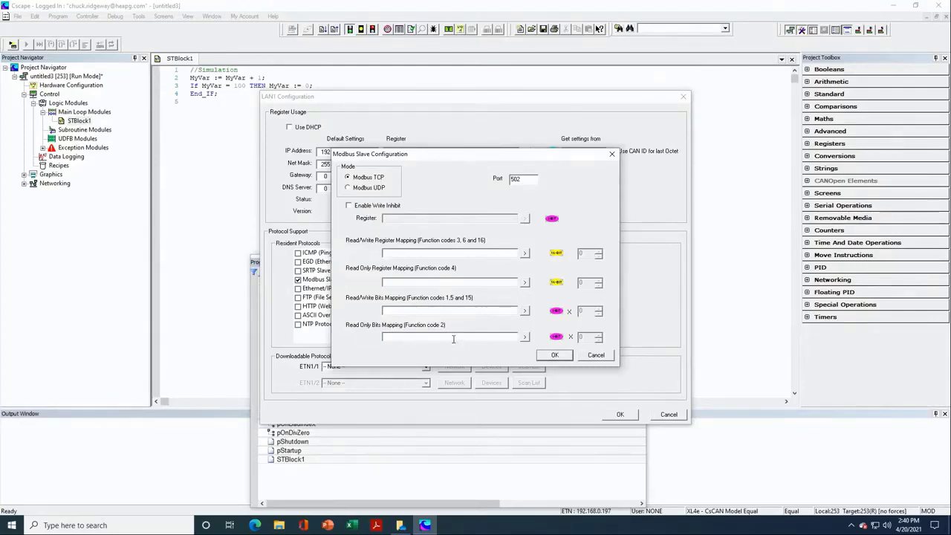
{"action": "left_click", "coordinate": [598, 355]}
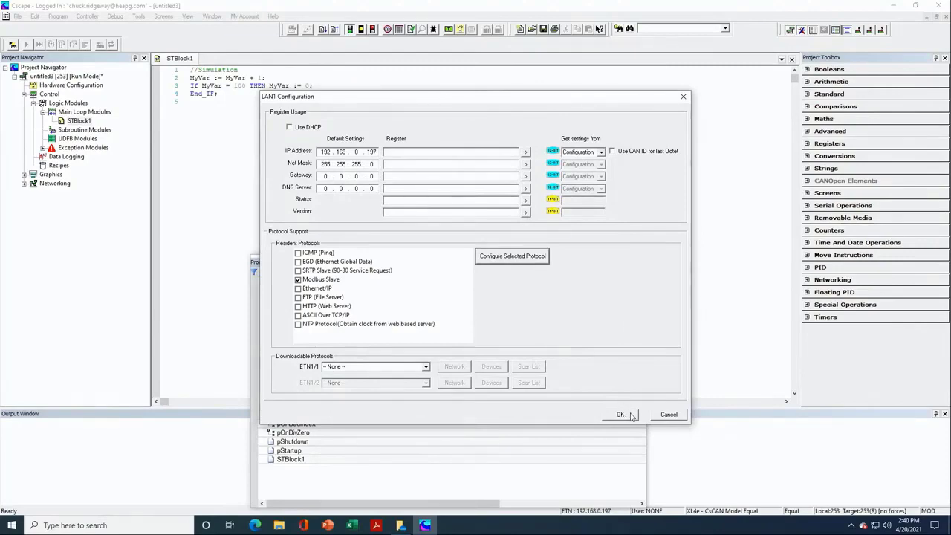
{"action": "left_click", "coordinate": [668, 417]}
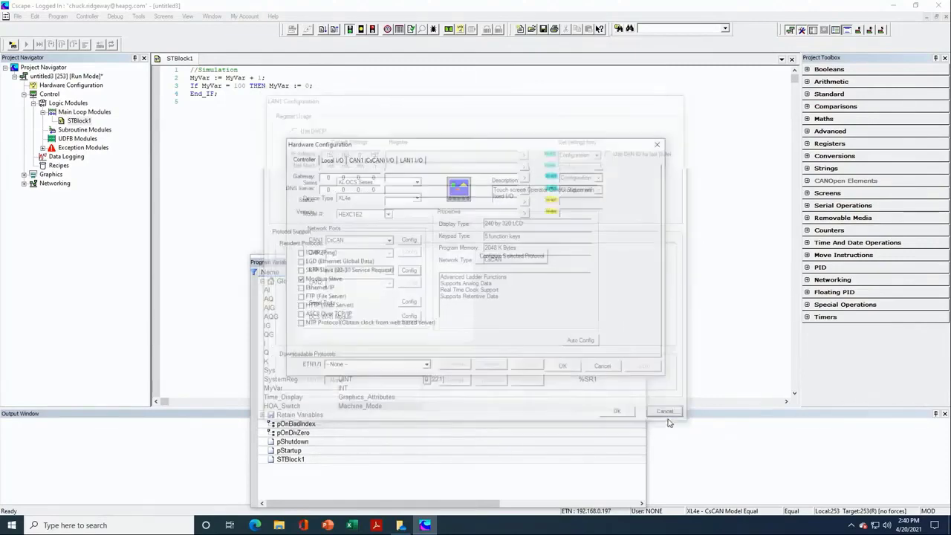
{"action": "left_click", "coordinate": [608, 367]}
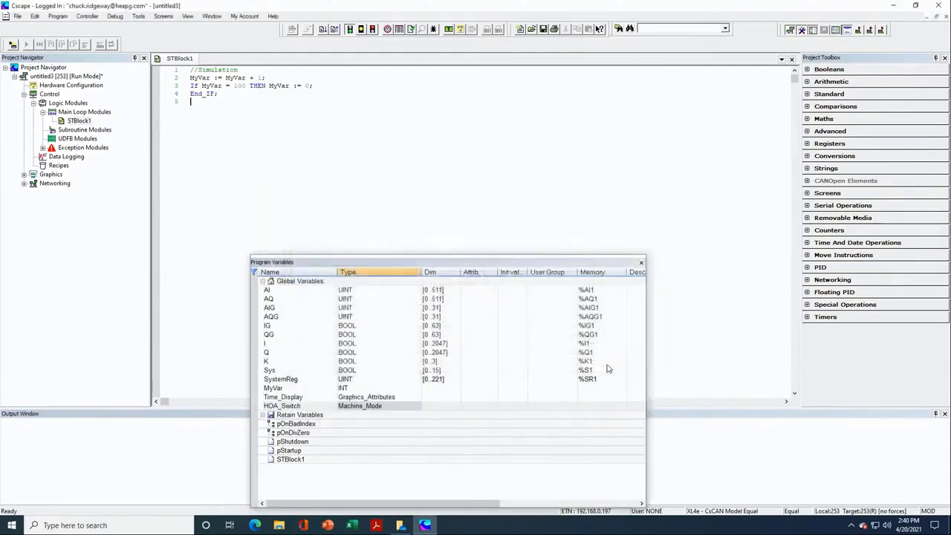
- Expand the Retain Variables group in the program variables and add a new variable to it
{"action": "left_click_drag", "start_coordinate": [538, 262], "coordinate": [540, 102]}
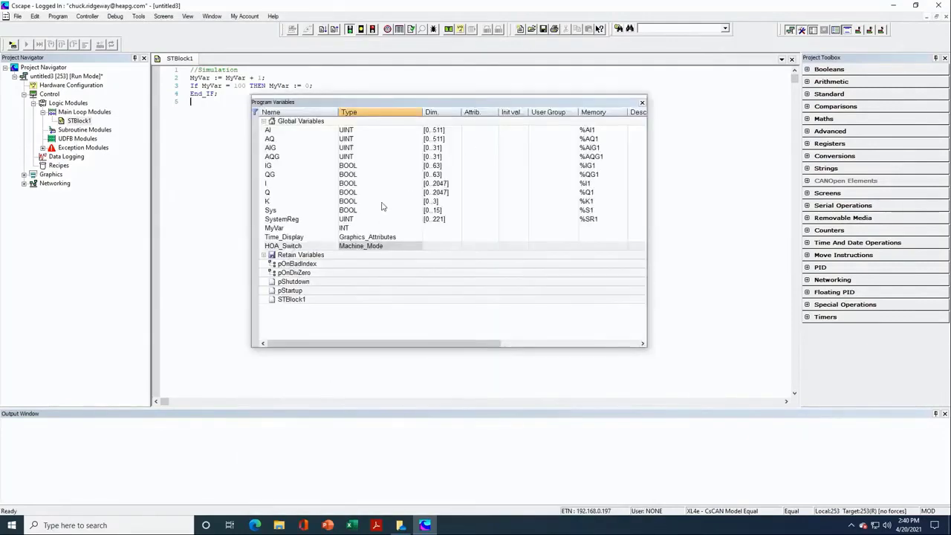
{"action": "left_click", "coordinate": [264, 255]}
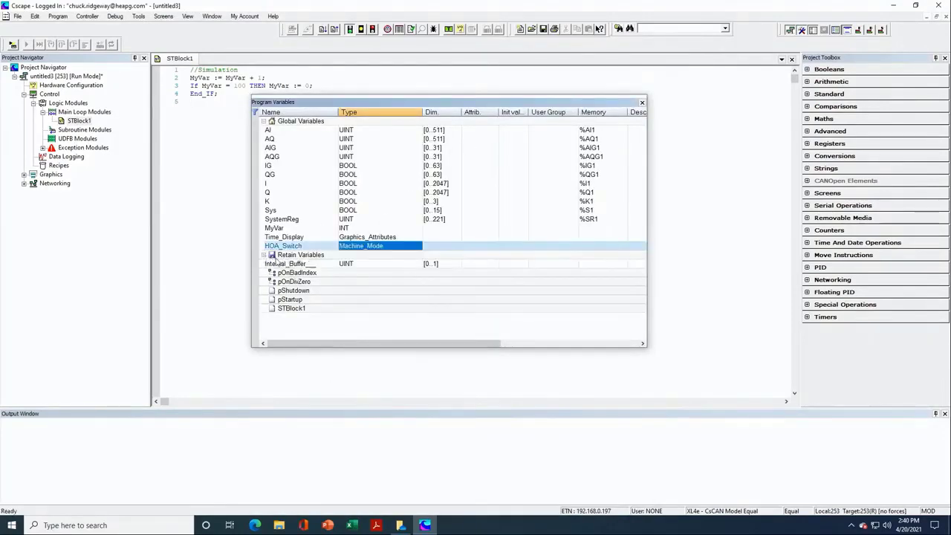
{"action": "left_click", "coordinate": [289, 256]}
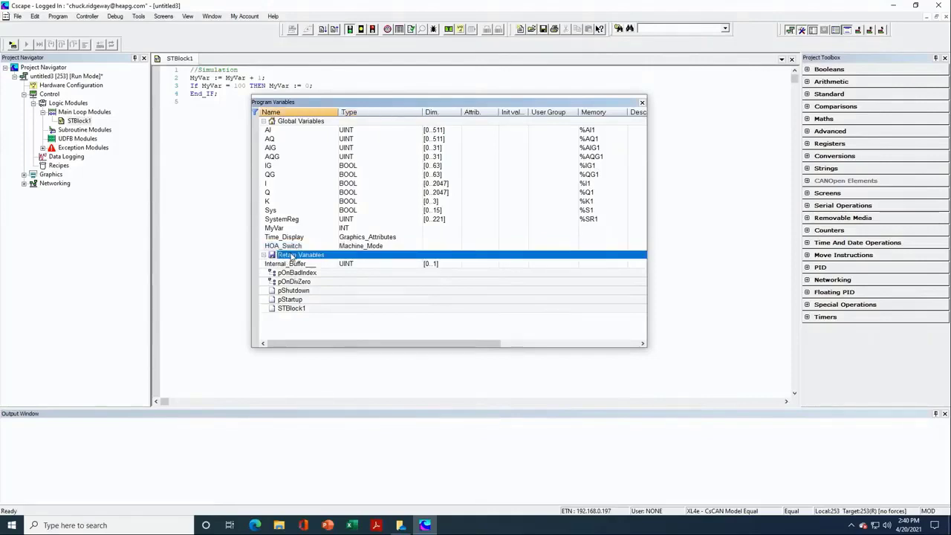
{"action": "right_click", "coordinate": [300, 256]}
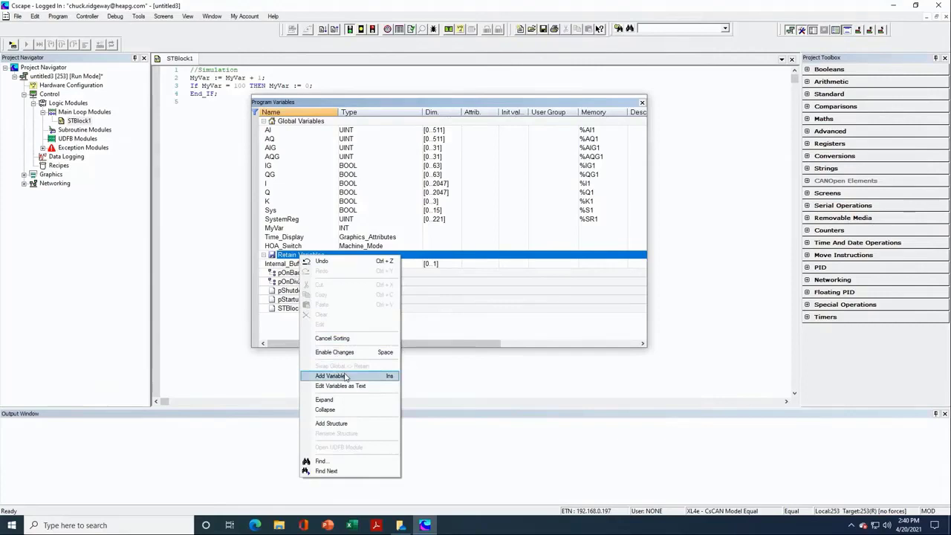
{"action": "left_click", "coordinate": [346, 376]}
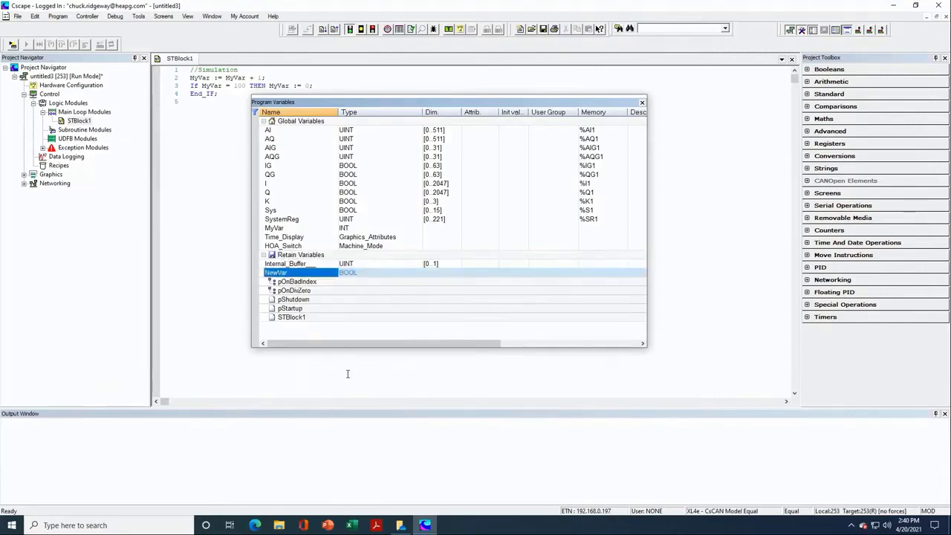
- Rename the new retain variable as Modbus_Holding_Registers
{"action": "left_click", "coordinate": [281, 273]}
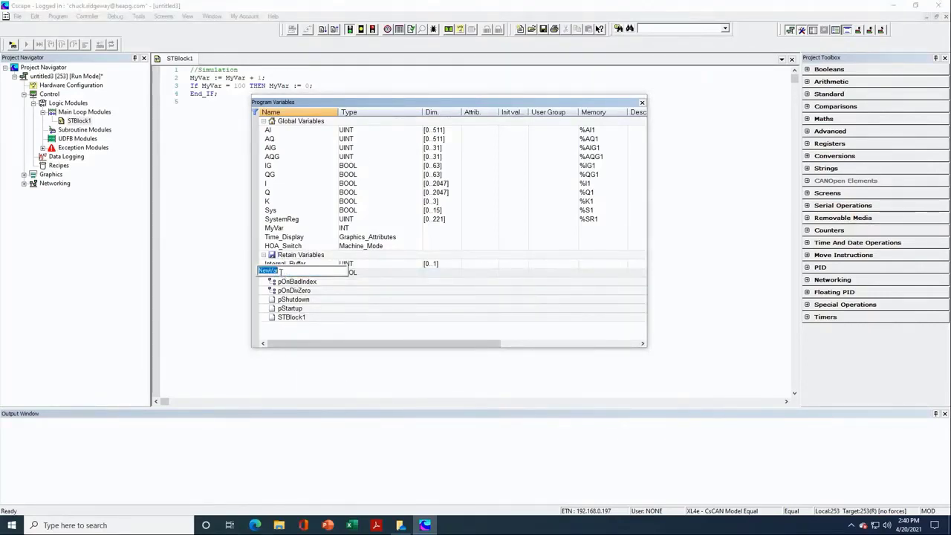
{"action": "type", "text": "Holding_"}
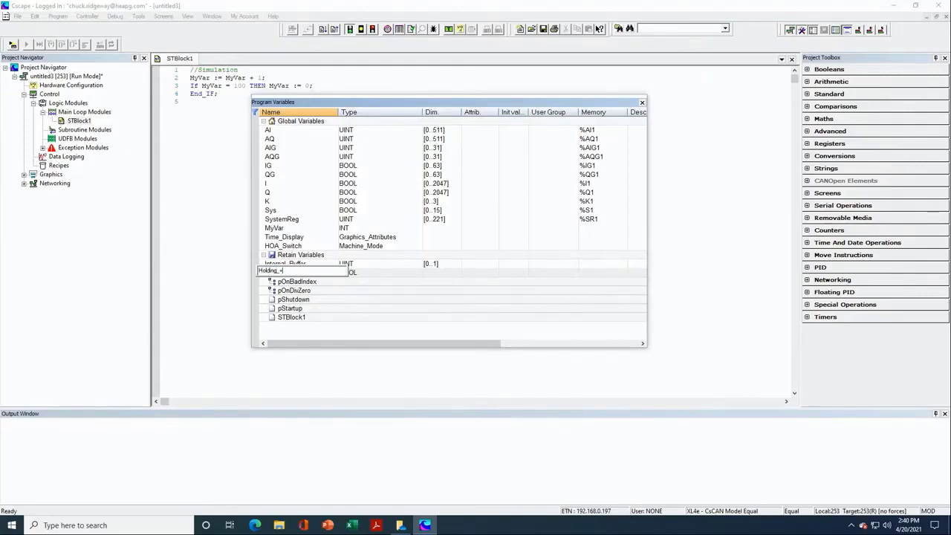
{"action": "key", "text": "BackSpace"}
{"action": "key", "text": "BackSpace"}
{"action": "key", "text": "BackSpace"}
{"action": "key", "text": "BackSpace"}
{"action": "type", "text": "Modbus_Ho"}
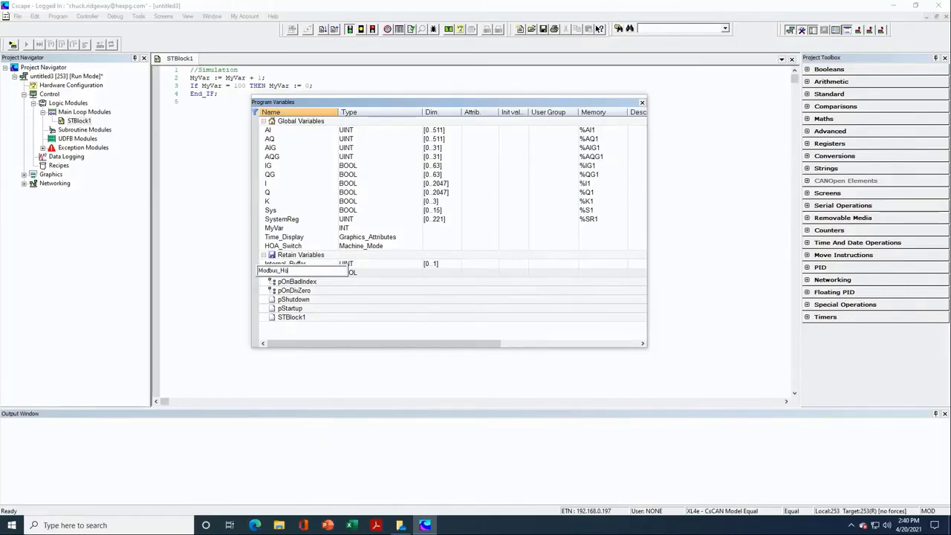
{"action": "type", "text": "lding_Registers"}
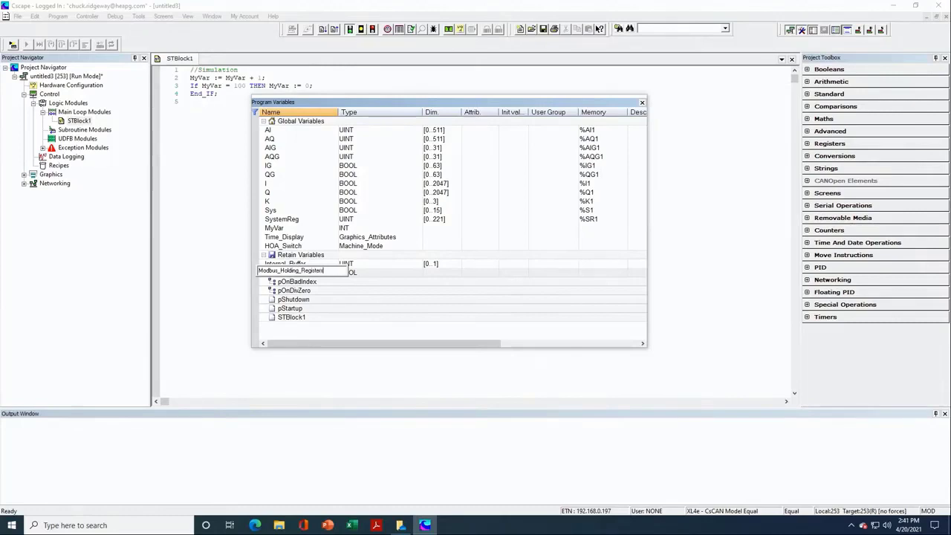
{"action": "key", "text": "Return"}
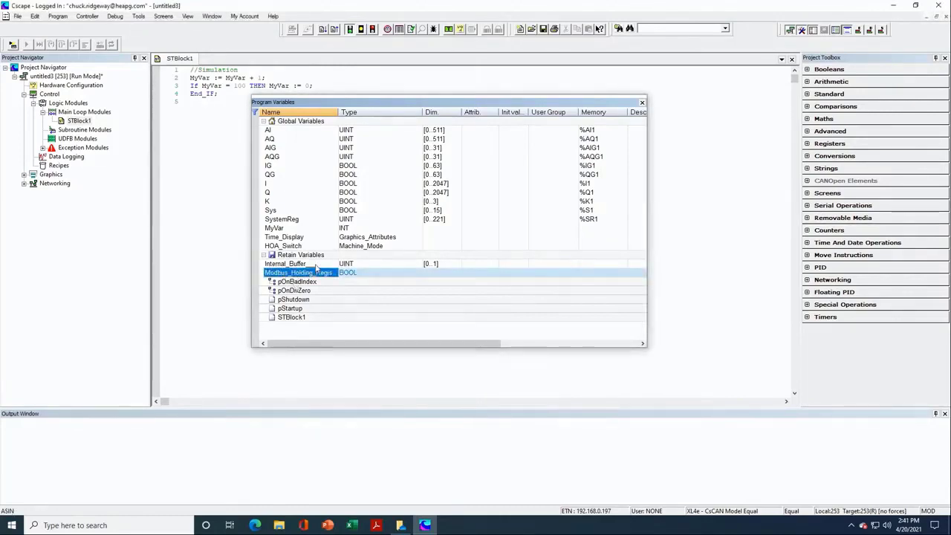
- Set the Modbus_Holding_Registers variable's type to INT and its array dimension to [0..4]
{"action": "left_click", "coordinate": [349, 274]}
{"action": "double_click", "coordinate": [349, 275]}
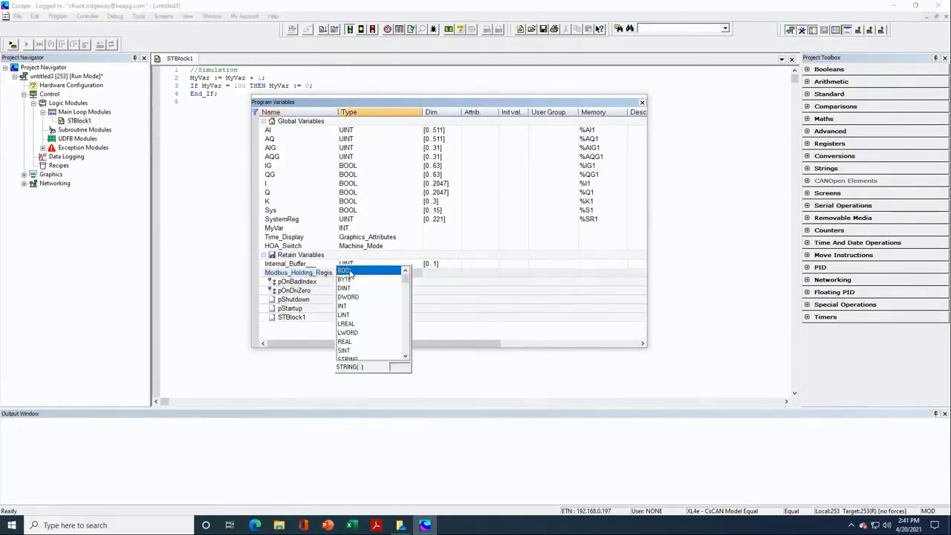
{"action": "left_click", "coordinate": [341, 305]}
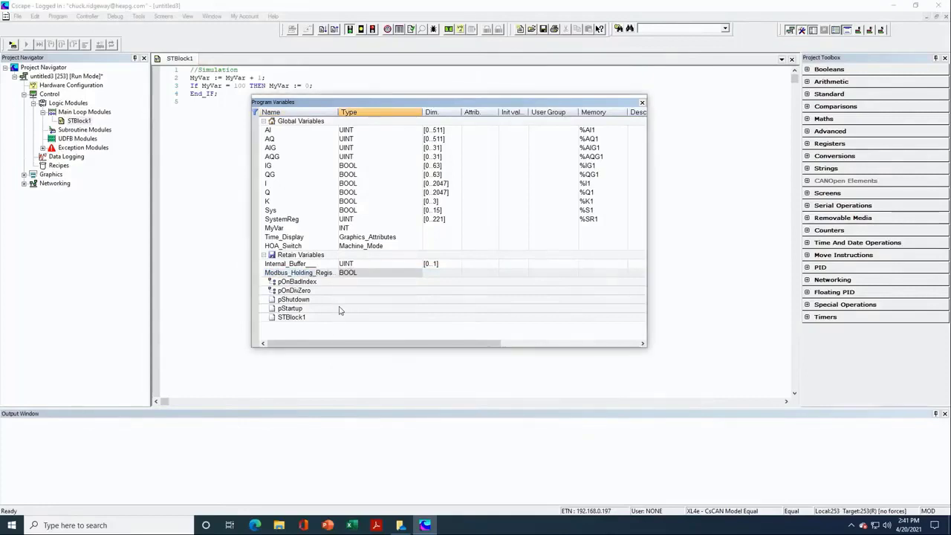
{"action": "left_click", "coordinate": [434, 271]}
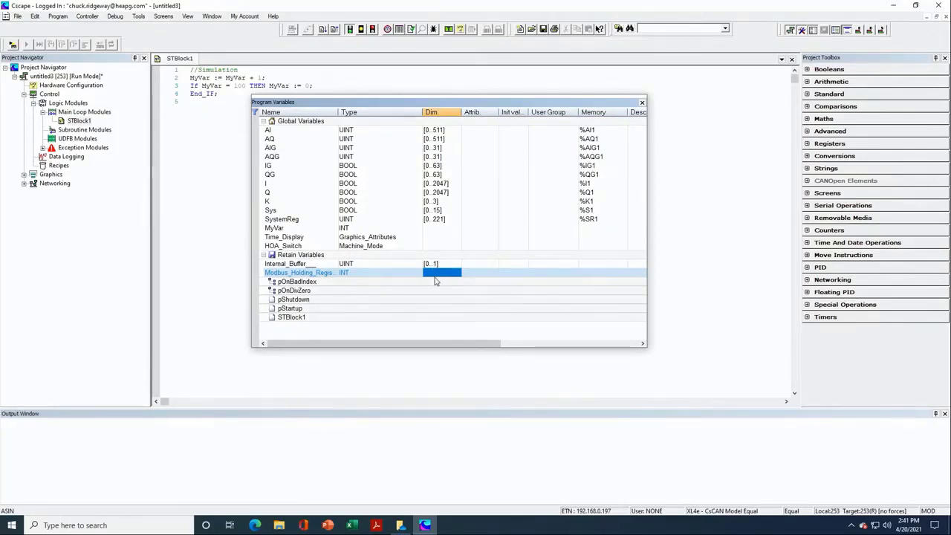
{"action": "left_click", "coordinate": [450, 277]}
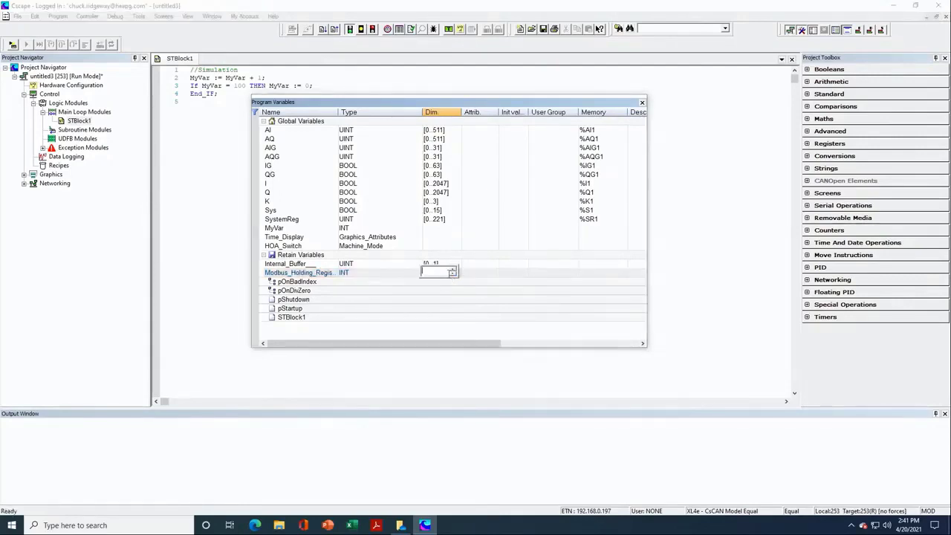
{"action": "type", "text": "4"}
{"action": "key", "text": "Return"}
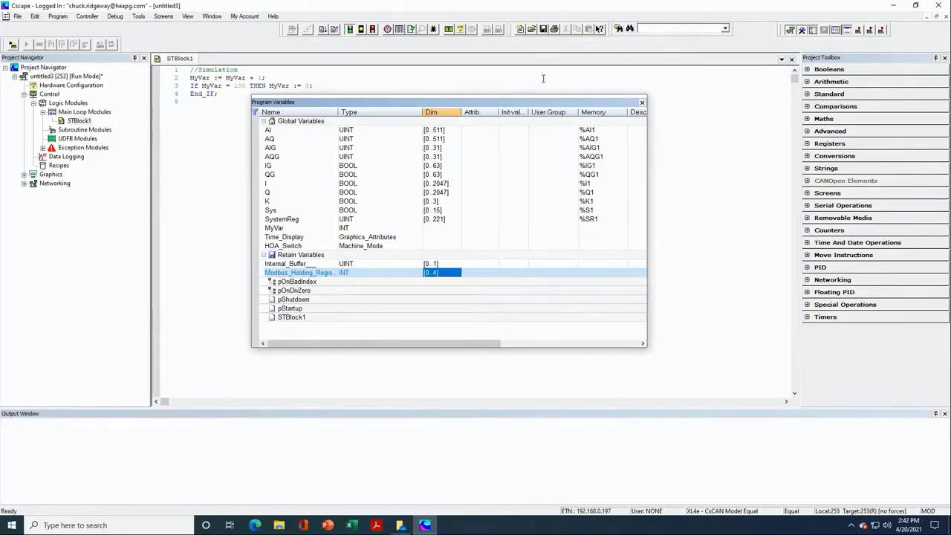
- Enable the Modbus Slave protocol for LAN1 in the hardware configuration and open its protocol settings
{"action": "left_click", "coordinate": [459, 30]}
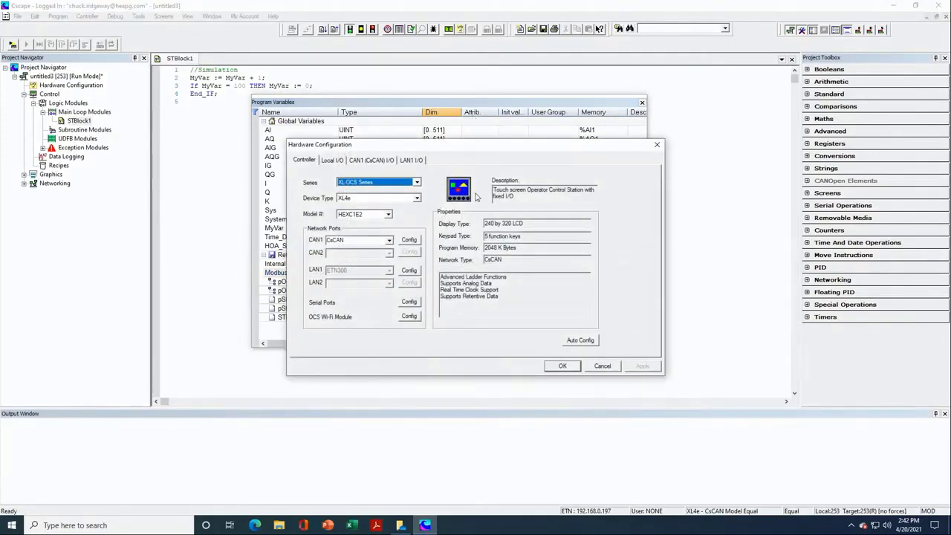
{"action": "left_click", "coordinate": [409, 271]}
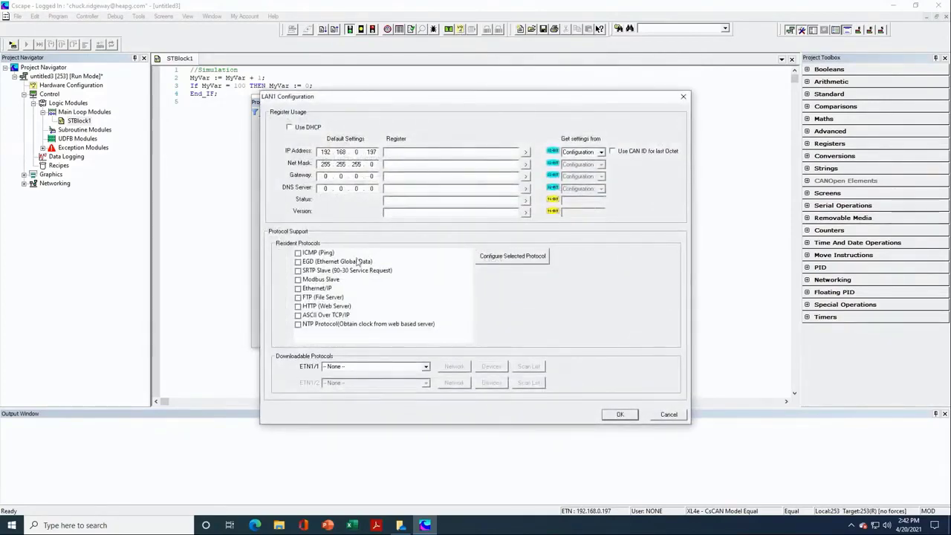
{"action": "left_click", "coordinate": [298, 280]}
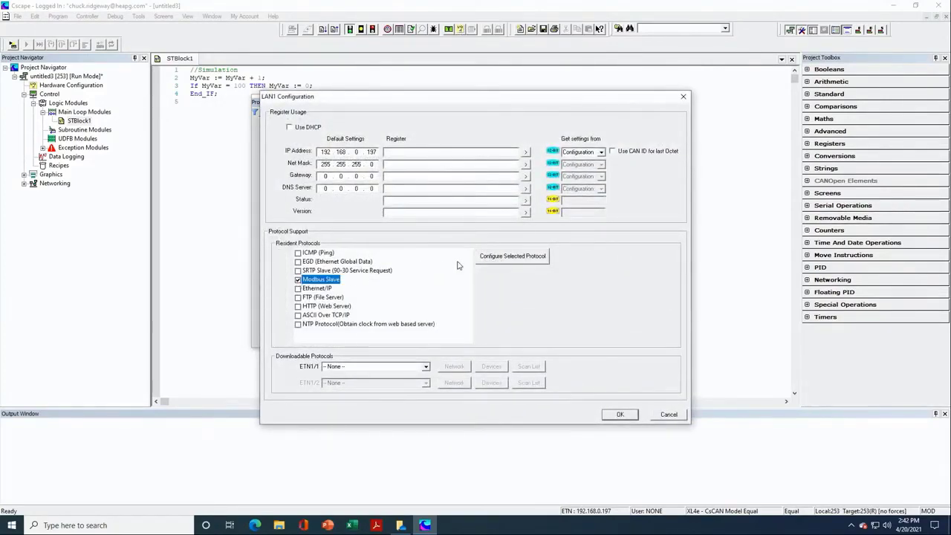
{"action": "left_click", "coordinate": [496, 255]}
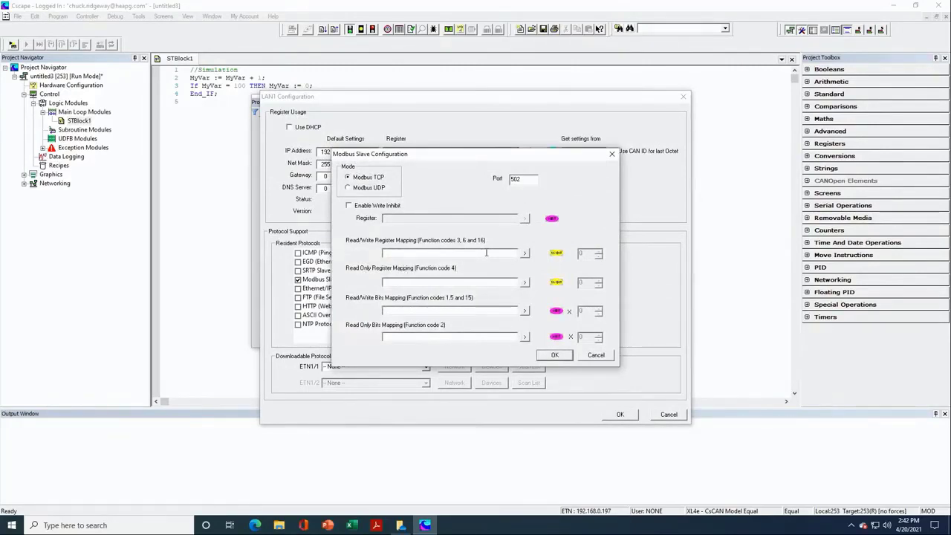
- Map the Modbus slave's read/write registers to Modbus_Holding_Registers[0] and accept the LAN1 and hardware configuration
{"action": "left_click", "coordinate": [487, 253]}
{"action": "left_click", "coordinate": [524, 255]}
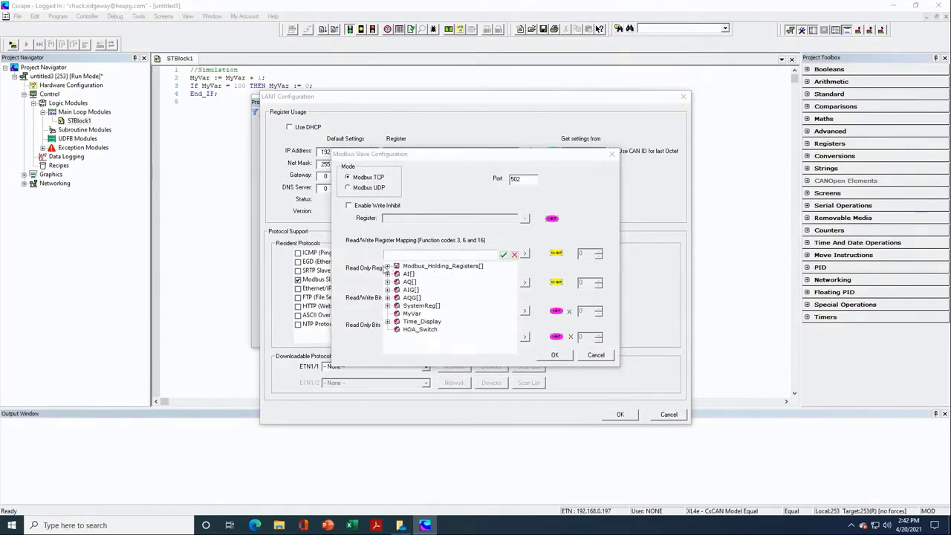
{"action": "left_click", "coordinate": [387, 266]}
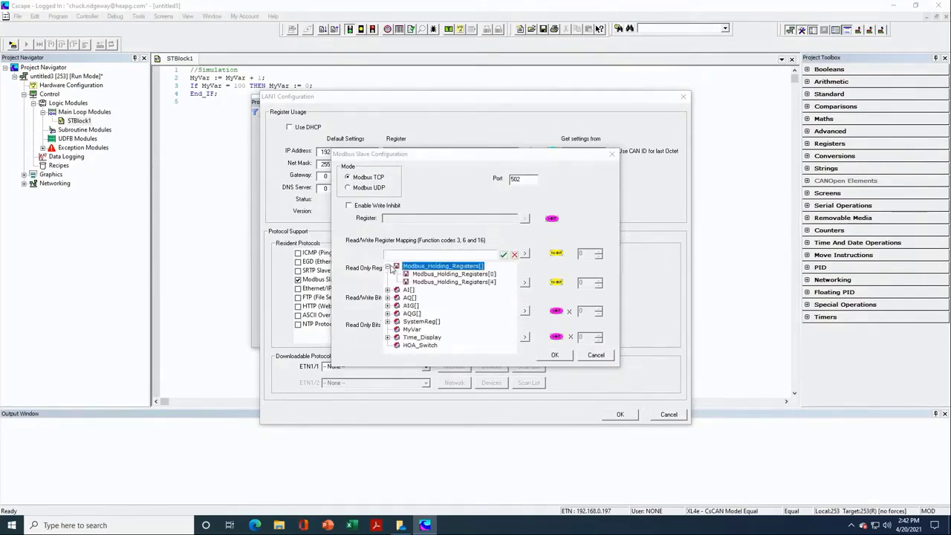
{"action": "left_click", "coordinate": [451, 274]}
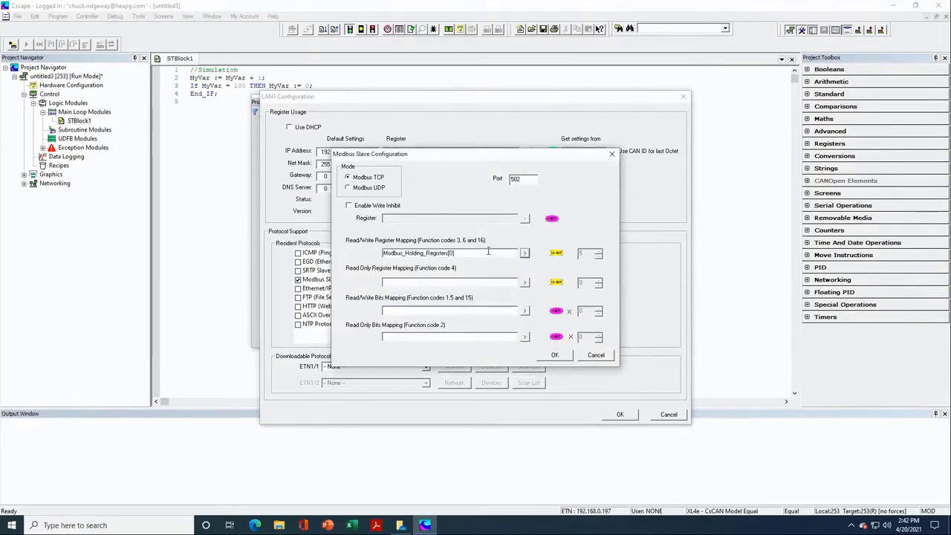
{"action": "left_click", "coordinate": [563, 357]}
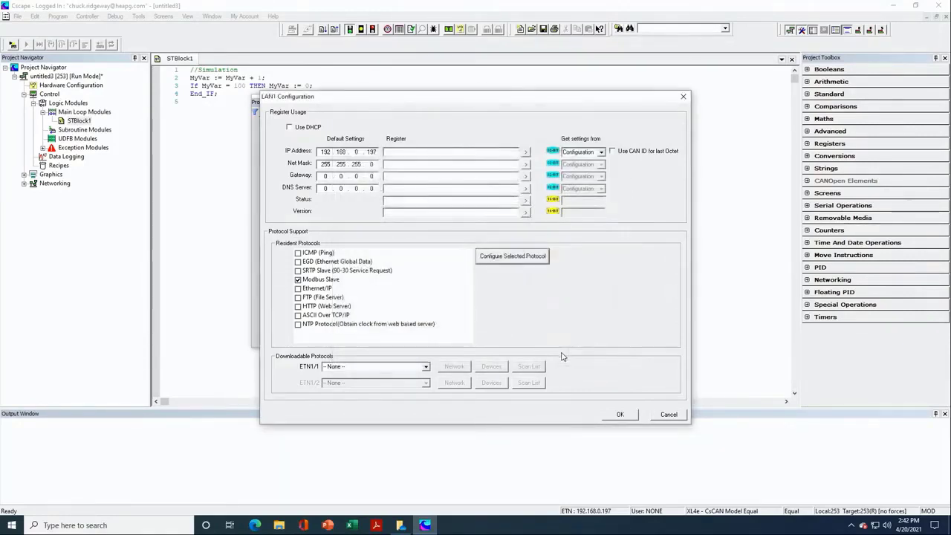
{"action": "left_click", "coordinate": [618, 416]}
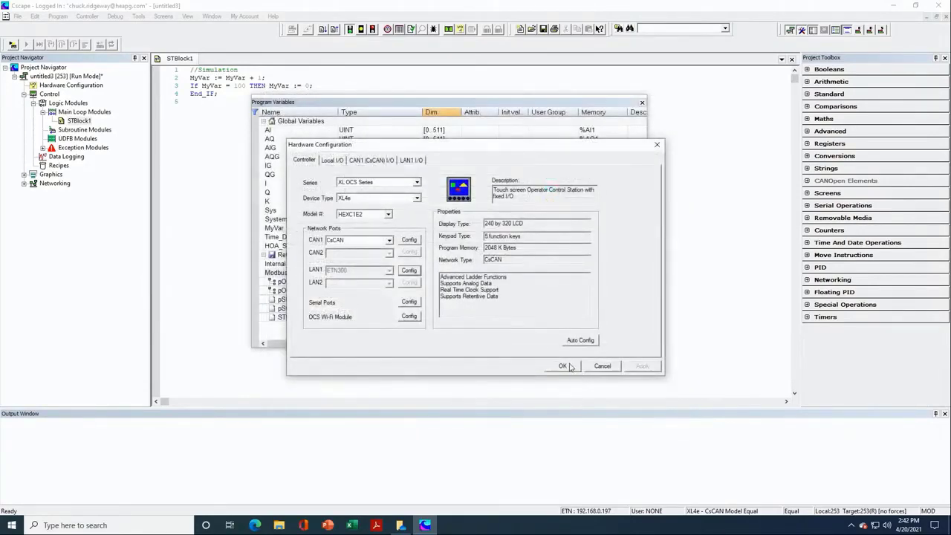
{"action": "left_click", "coordinate": [571, 366]}
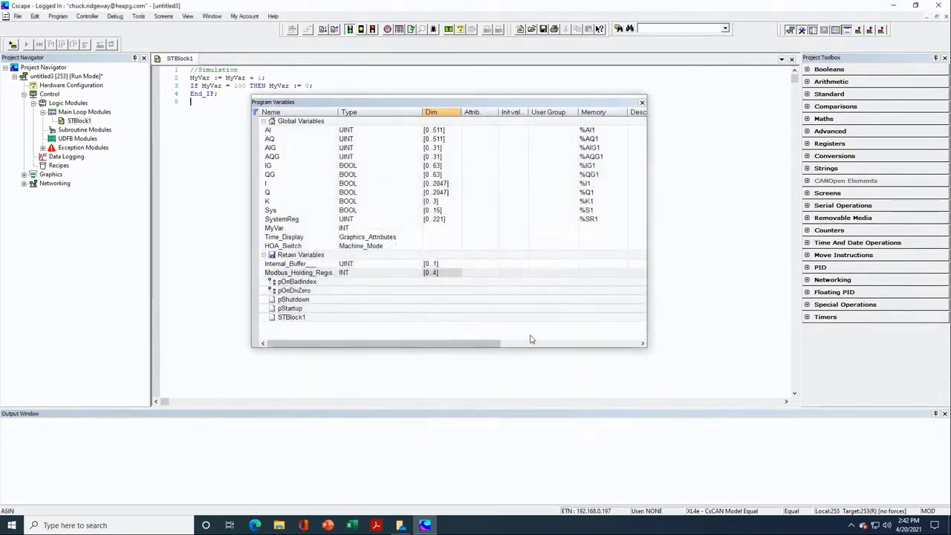